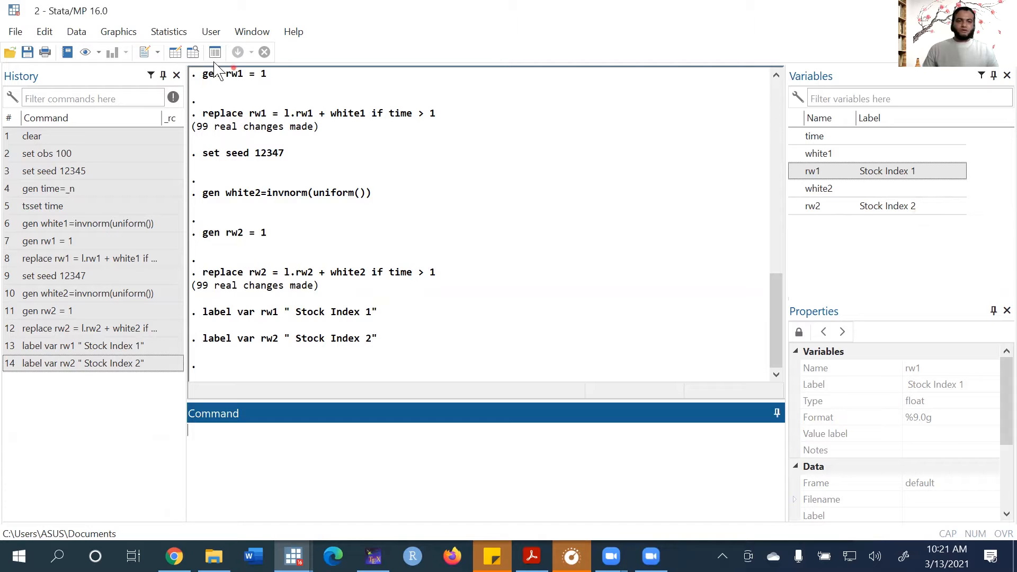
# Step: Inspect the simulated rw1 and rw2 values in the dataset's data editor and close it
pyautogui.click(176, 52)
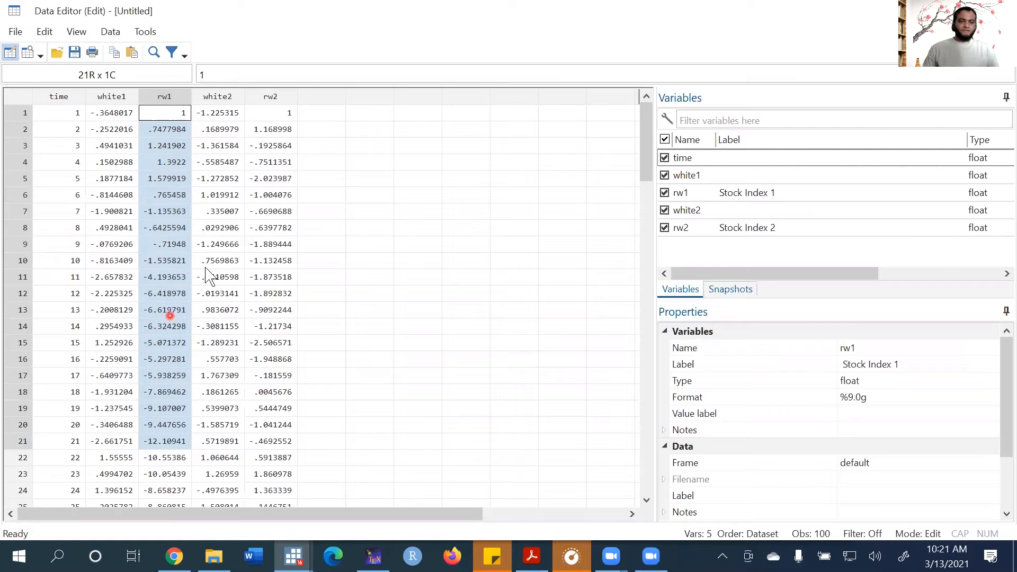
pyautogui.moveTo(272, 113); pyautogui.dragTo(270, 309)
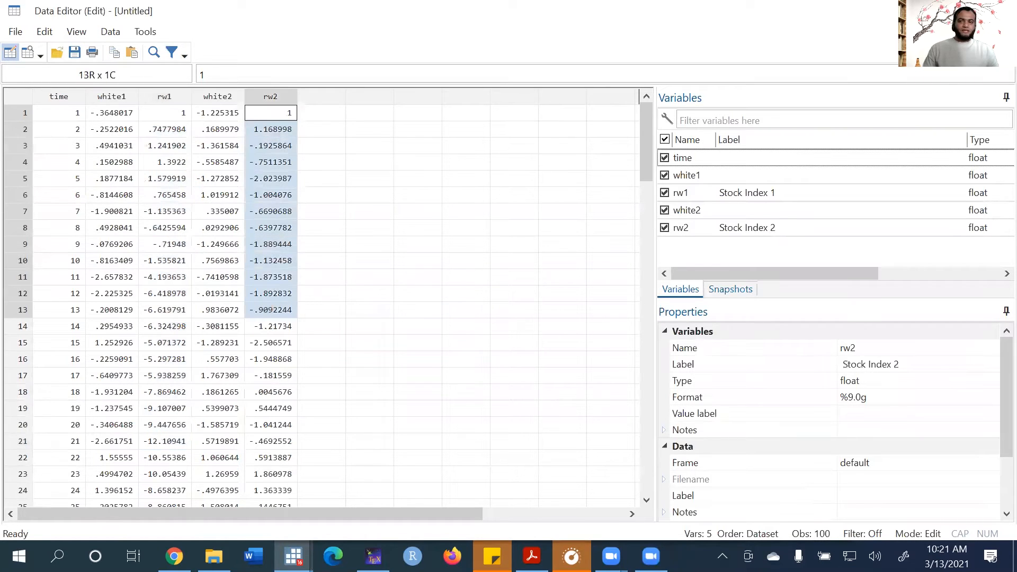
pyautogui.click(927, 11)
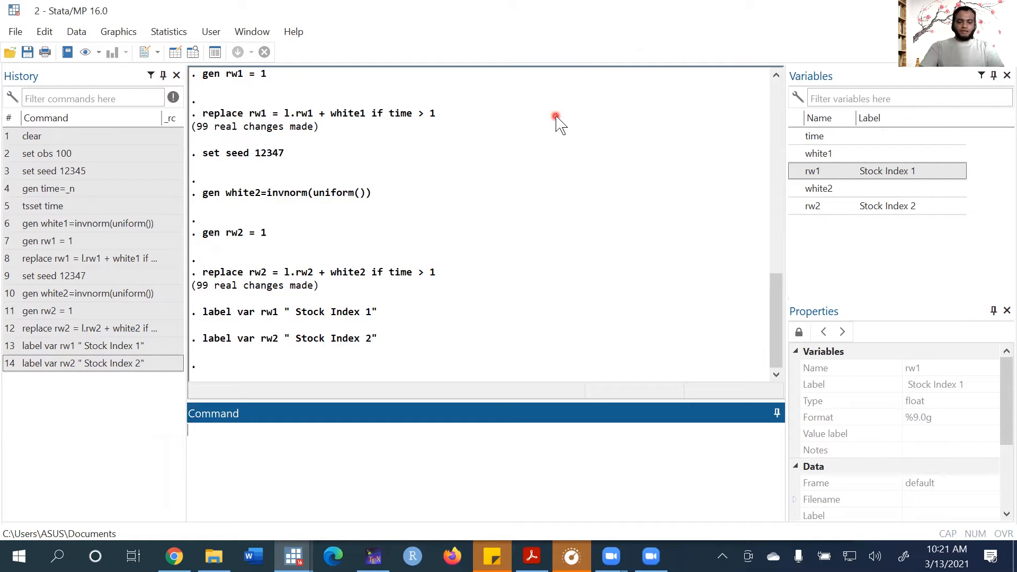
# Step: Plot rw1 against time as a line graph with twoway line rw1 time, and minimize the graph after viewing
pyautogui.write('tw')
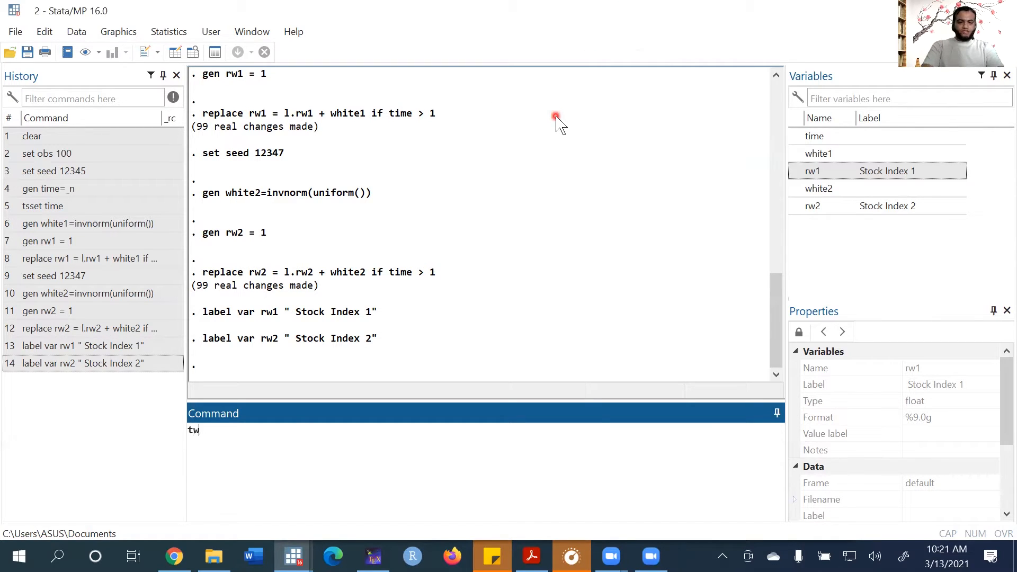
pyautogui.write('oway line')
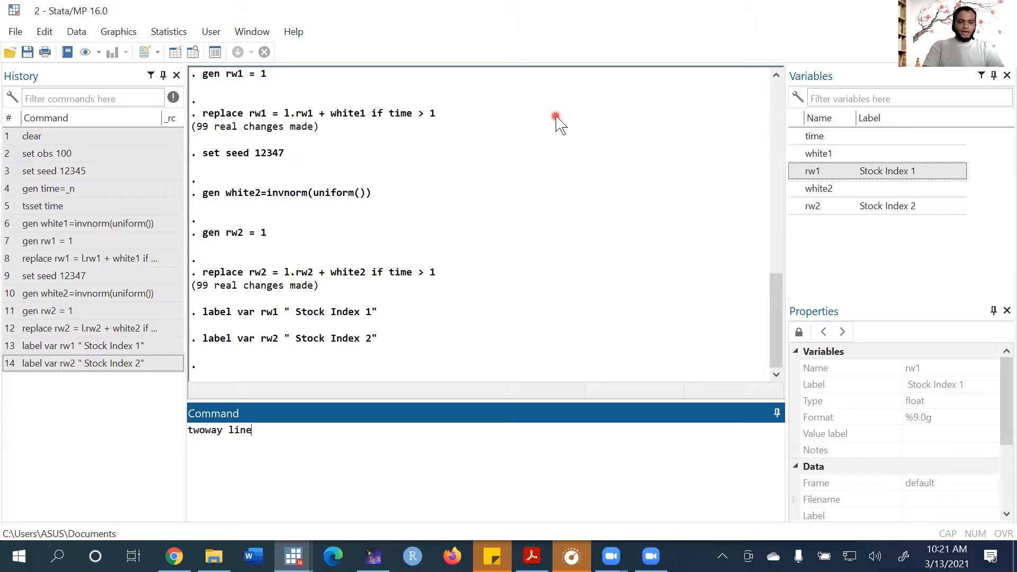
pyautogui.write(' rw1 time')
pyautogui.press('Return')
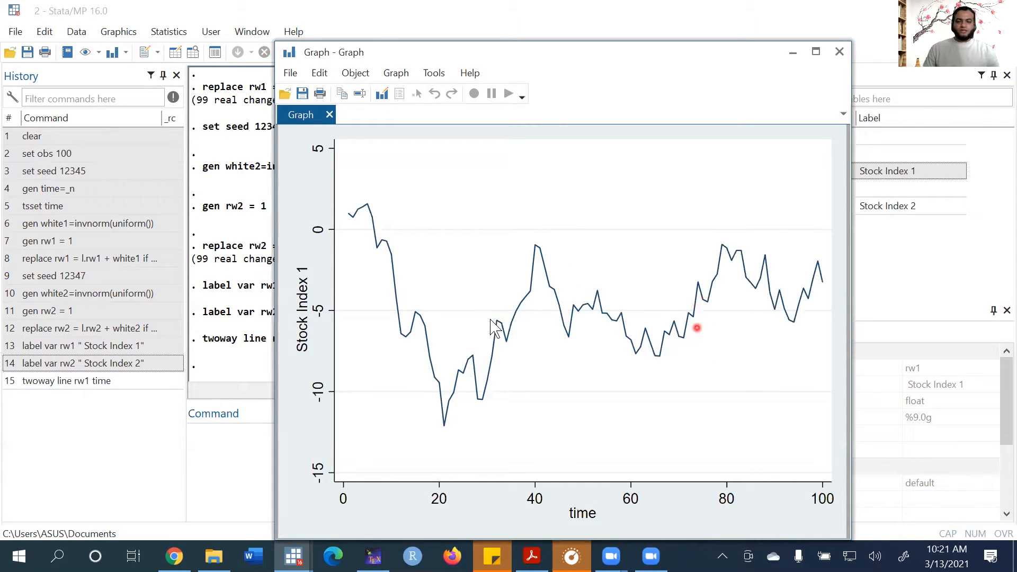
pyautogui.click(791, 52)
# Step: Reuse the previous plot command with rw2 in place of rw1 to graph rw2 against time, and minimize the graph
pyautogui.click(84, 381)
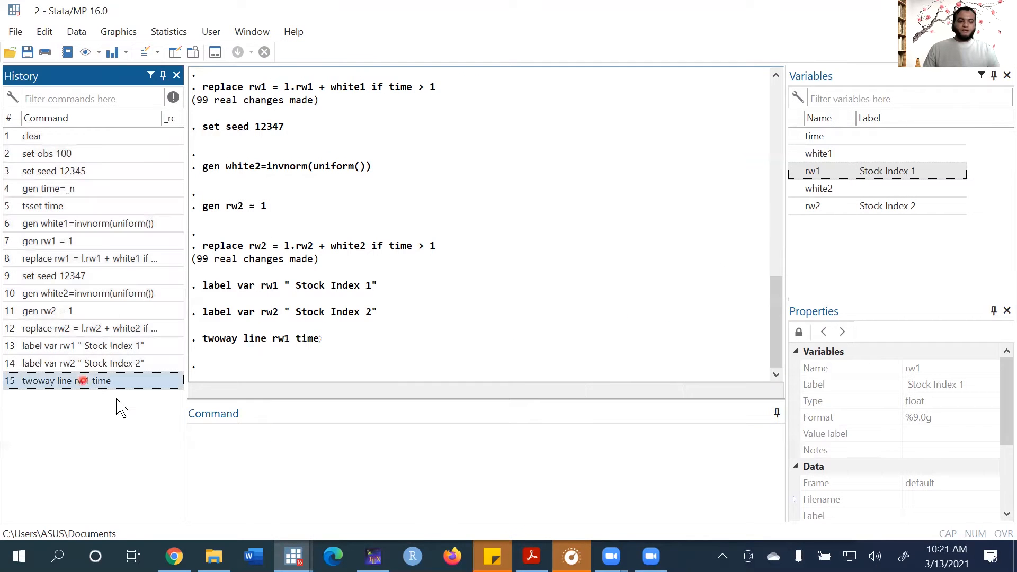
pyautogui.click(106, 384)
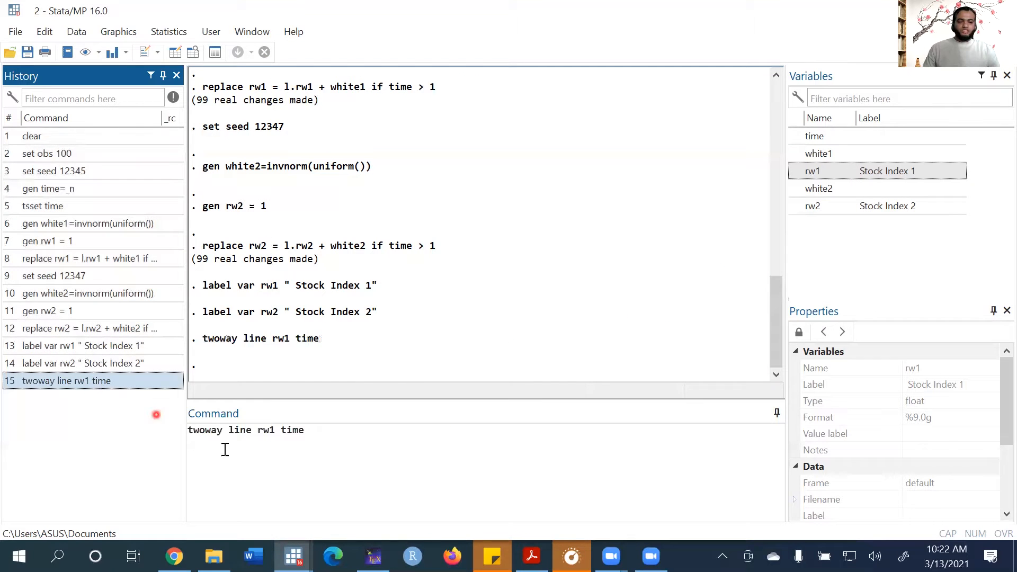
pyautogui.click(274, 430)
pyautogui.press('BackSpace')
pyautogui.write('2')
pyautogui.press('Return')
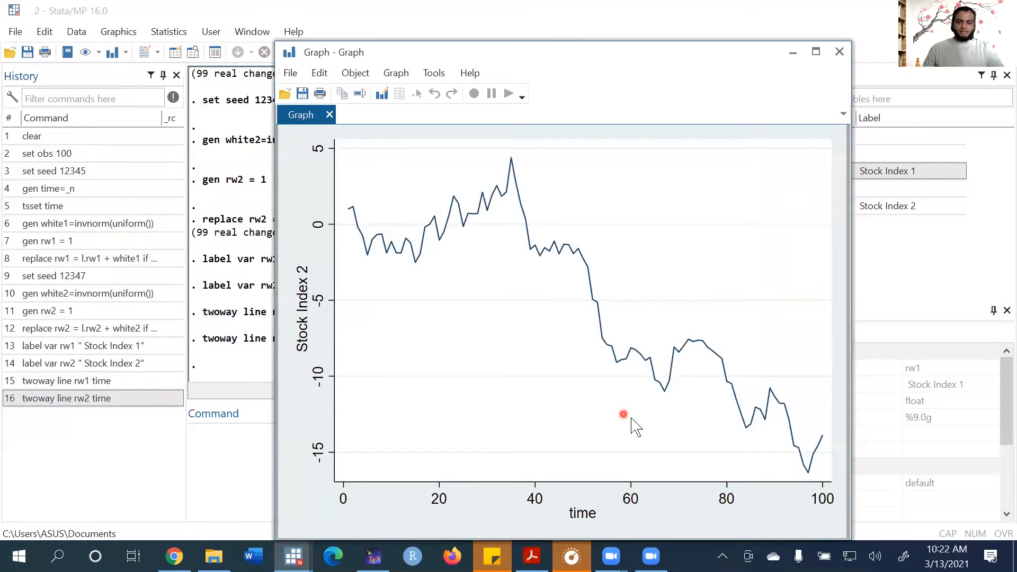
pyautogui.click(793, 52)
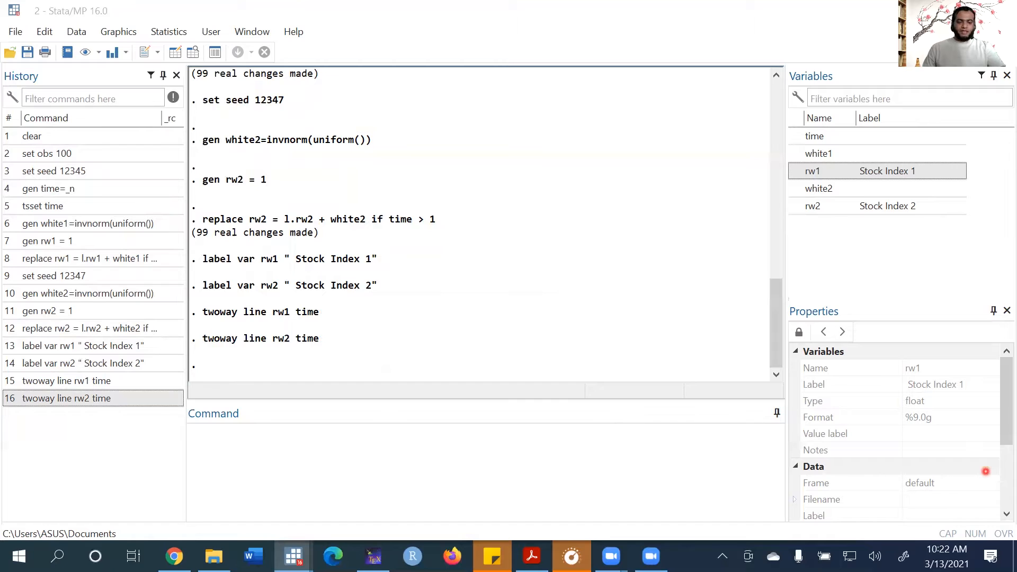
# Step: Overlay both series in one line graph with twoway line rw1 time || line rw2 time, and minimize the graph
pyautogui.click(239, 455)
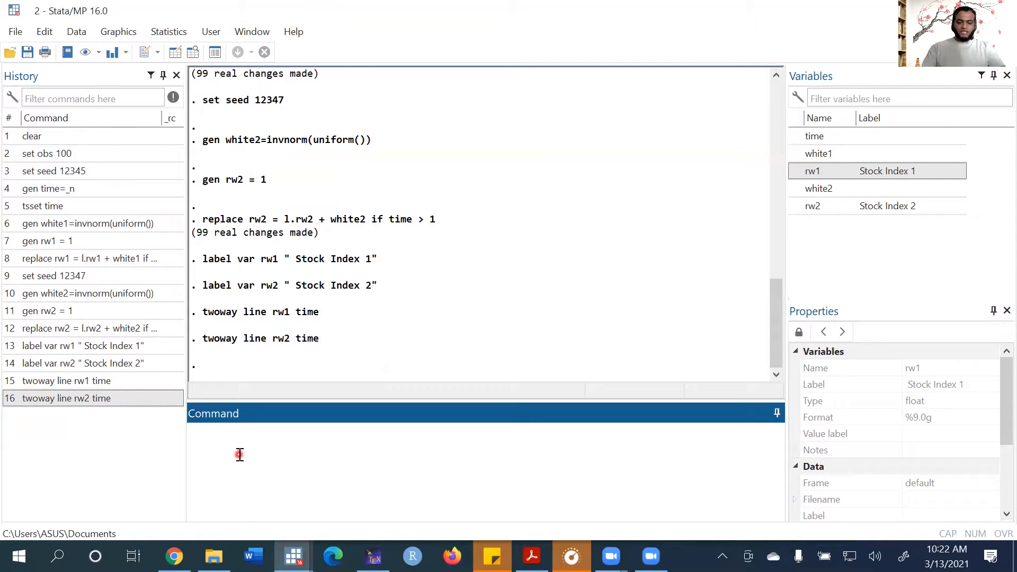
pyautogui.write('twoway line rw1 time || line rw2 time')
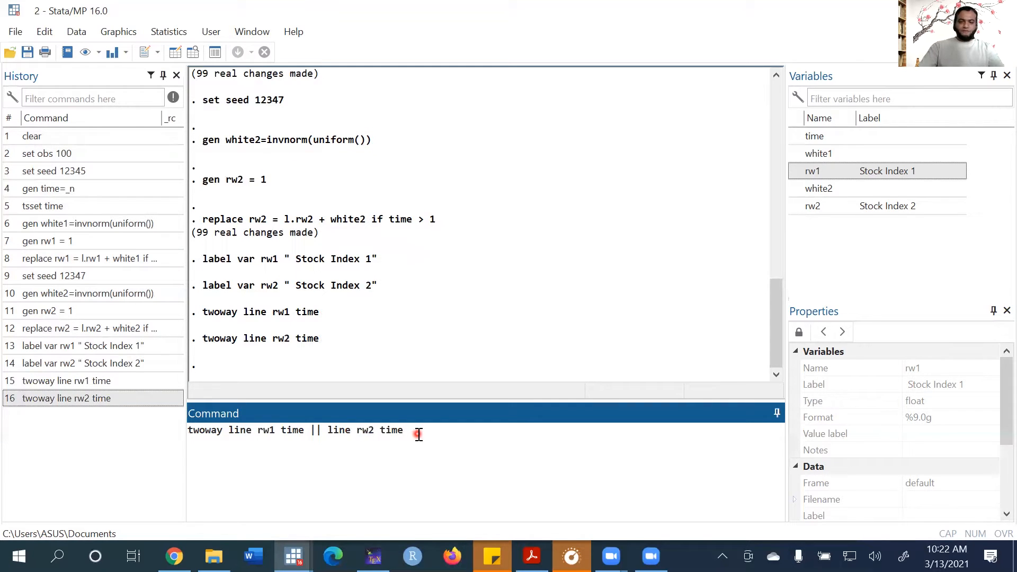
pyautogui.press('Return')
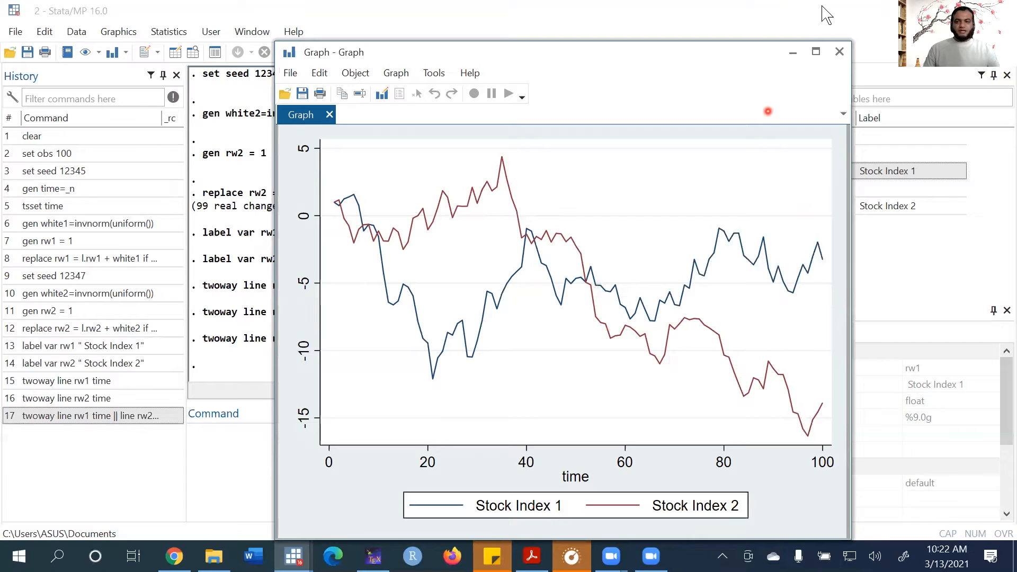
pyautogui.click(793, 53)
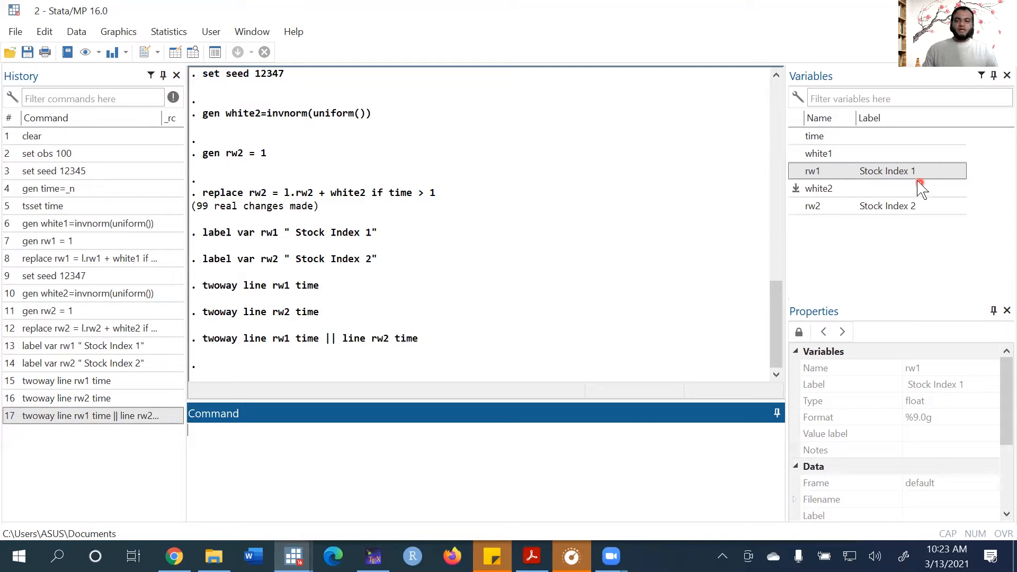
# Step: Run the lag-order selection criteria for rw1 with varsoc rw1 and highlight the criteria in the lag 1 row
pyautogui.hotkey('alt', 'Tab')
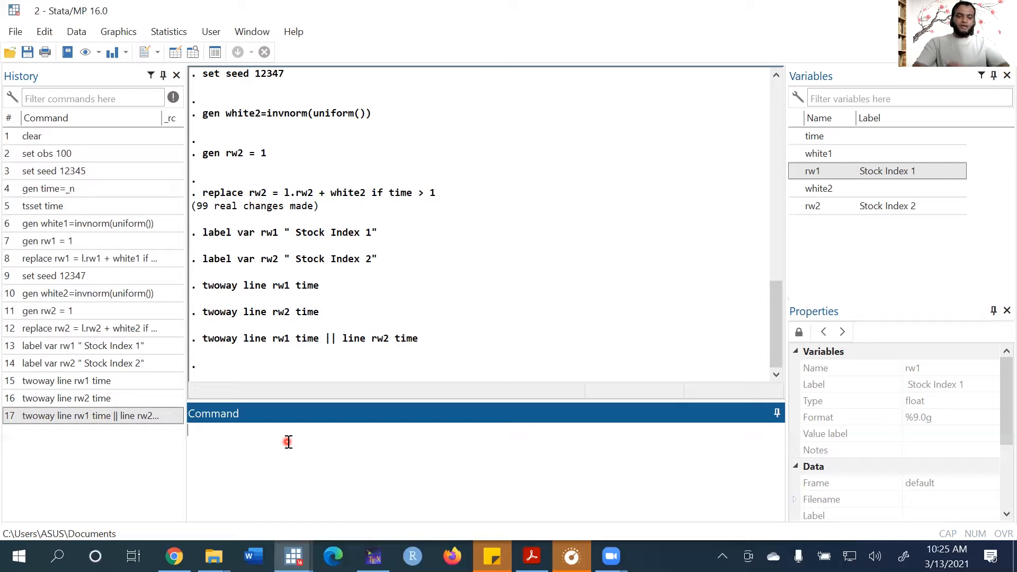
pyautogui.write('var')
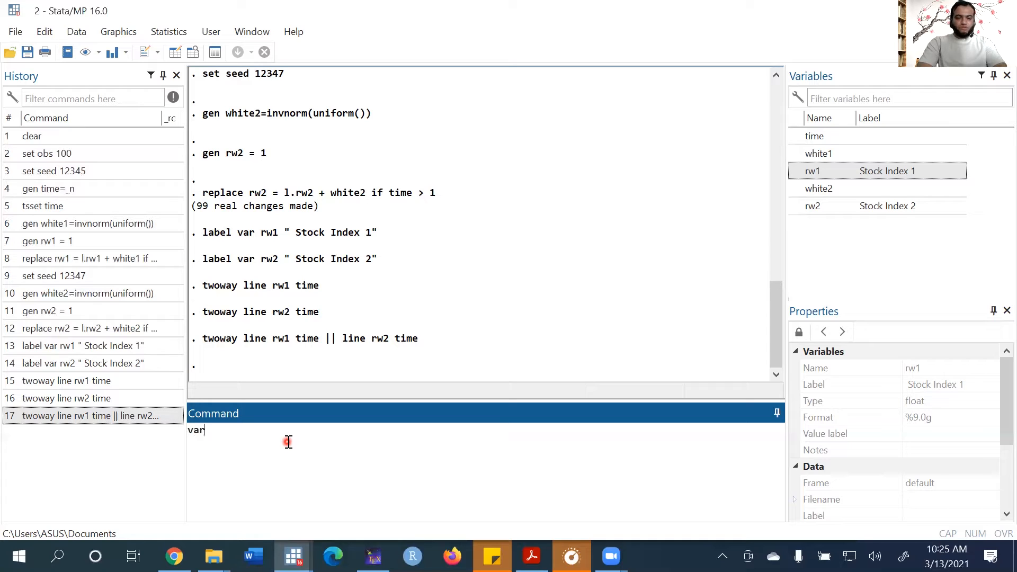
pyautogui.write('soc')
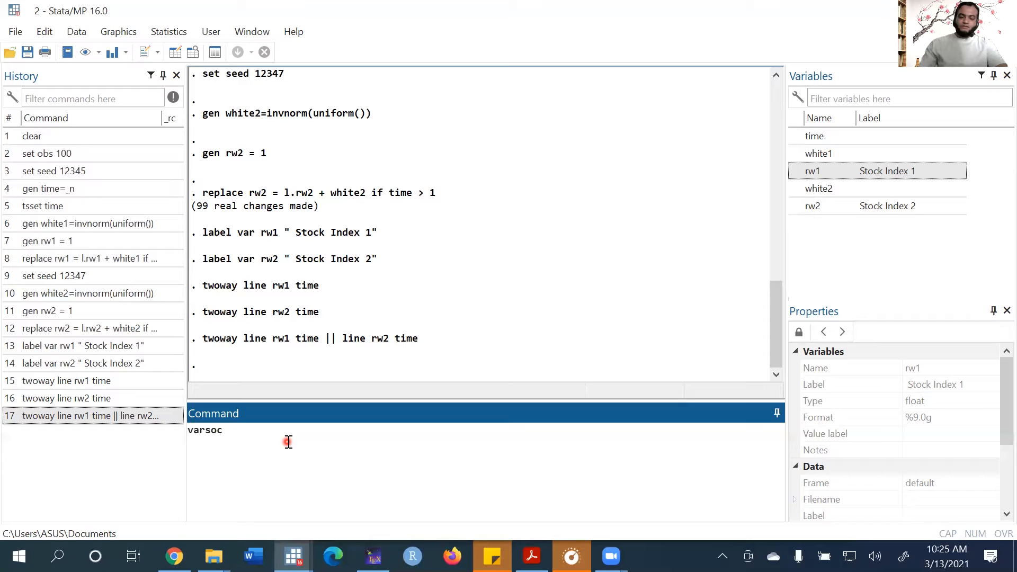
pyautogui.write(' r')
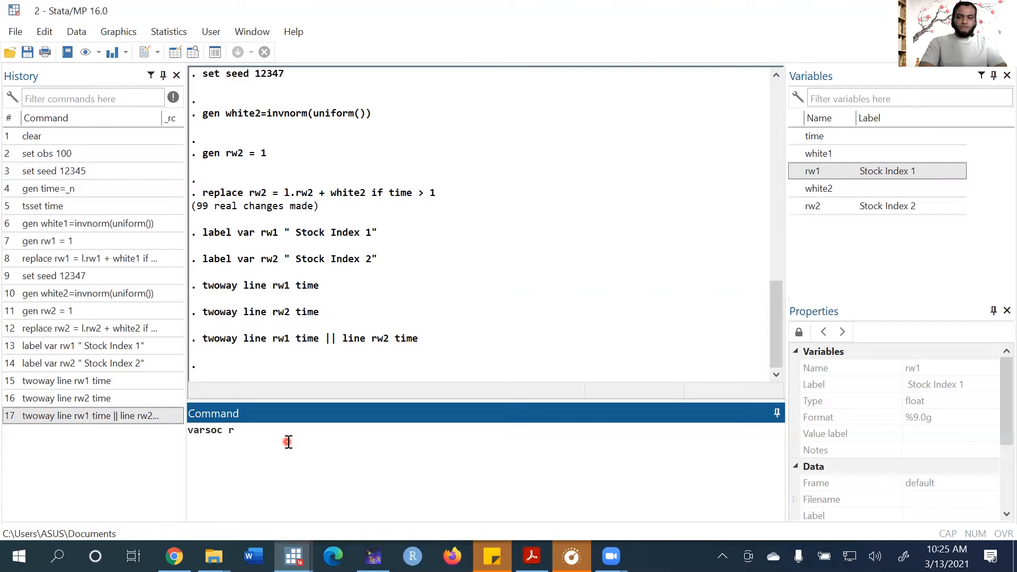
pyautogui.write('w')
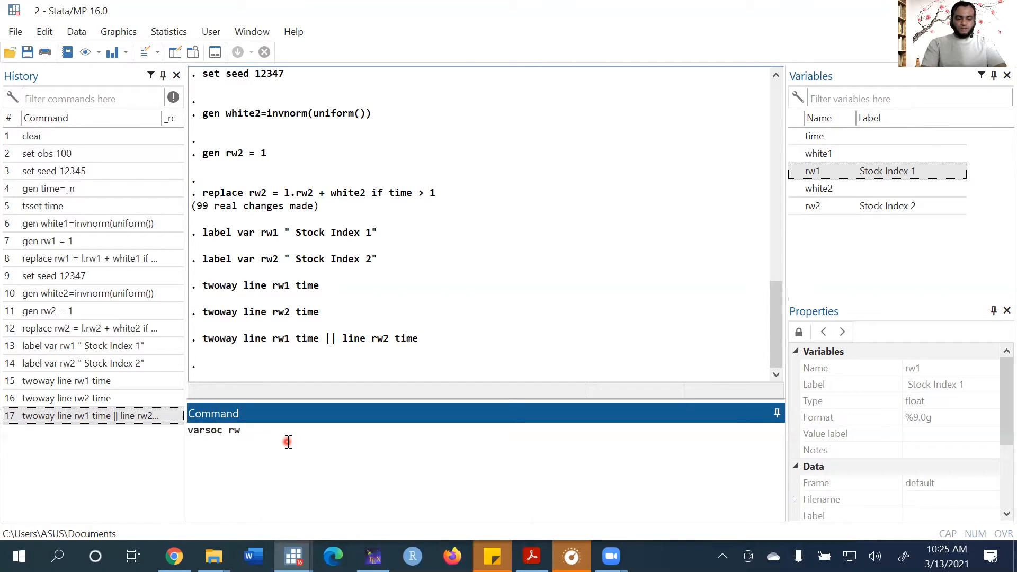
pyautogui.write('1')
pyautogui.press('Return')
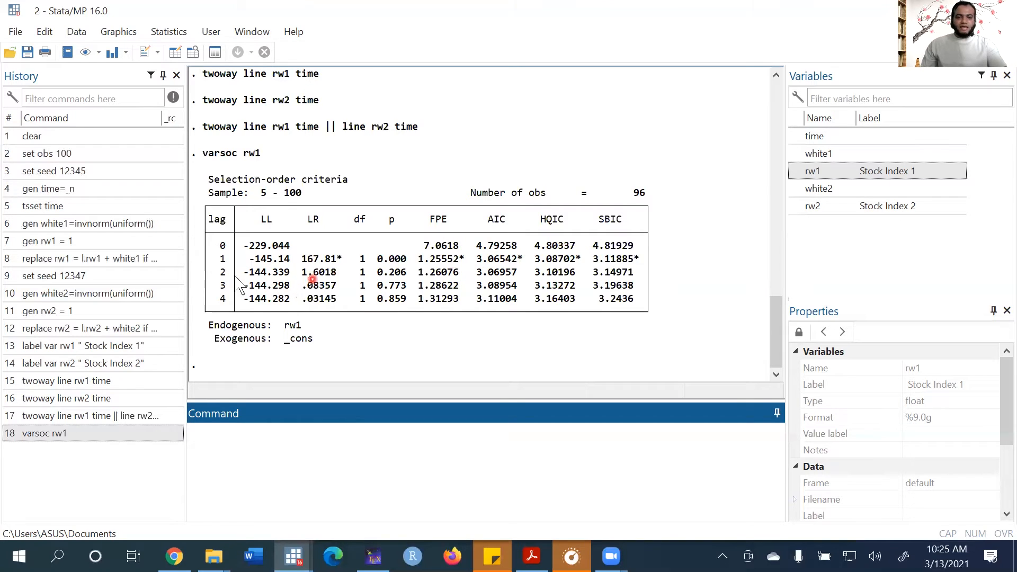
pyautogui.click(220, 266)
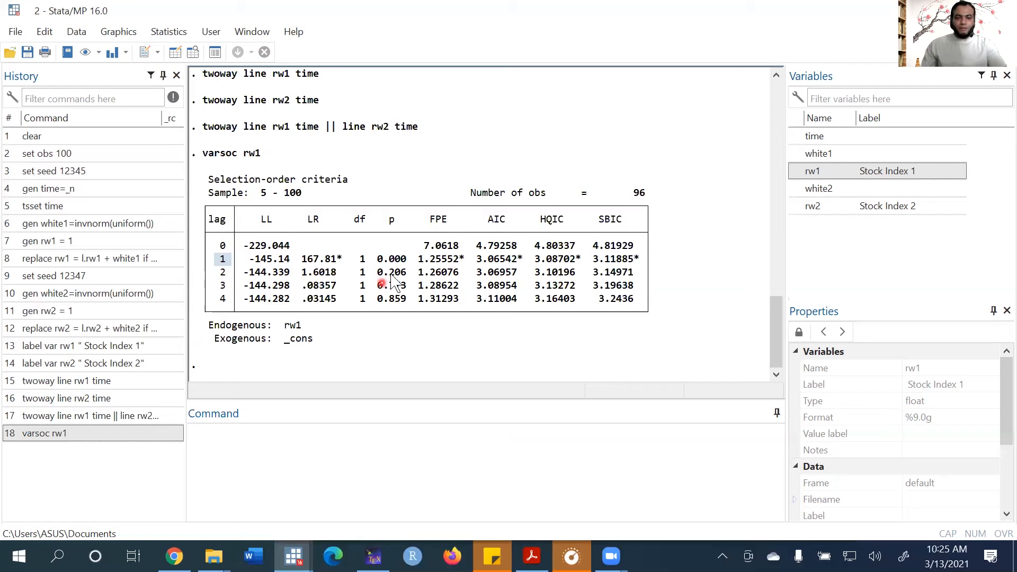
pyautogui.moveTo(426, 263); pyautogui.dragTo(635, 264)
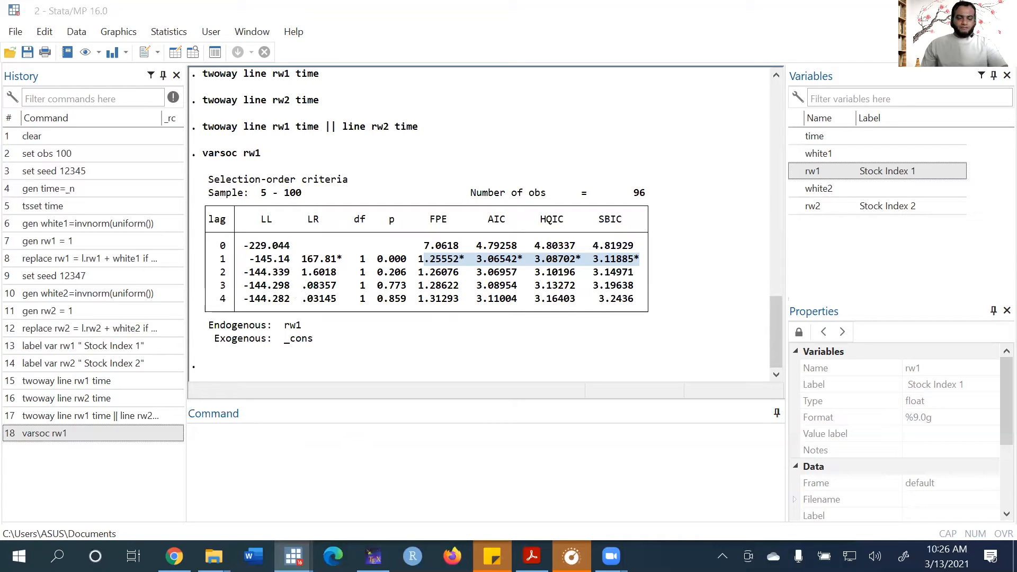
# Step: Run the augmented Dickey-Fuller test on rw1 with a trend, one lag and the regression table: dfuller rw1 ,trend lags(1)reg
pyautogui.click(247, 453)
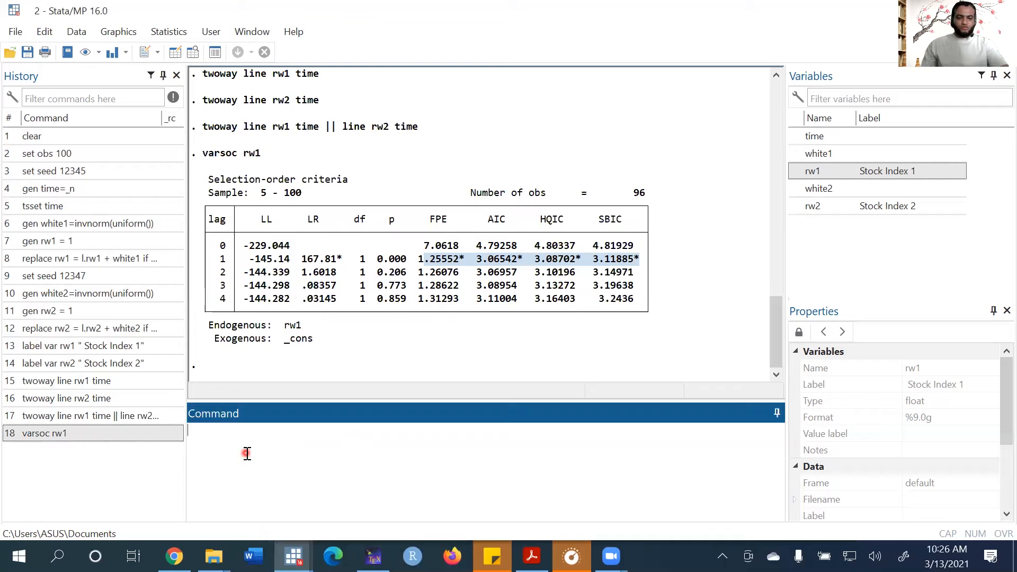
pyautogui.write('dfuller rw1 ,trend lags(1)reg')
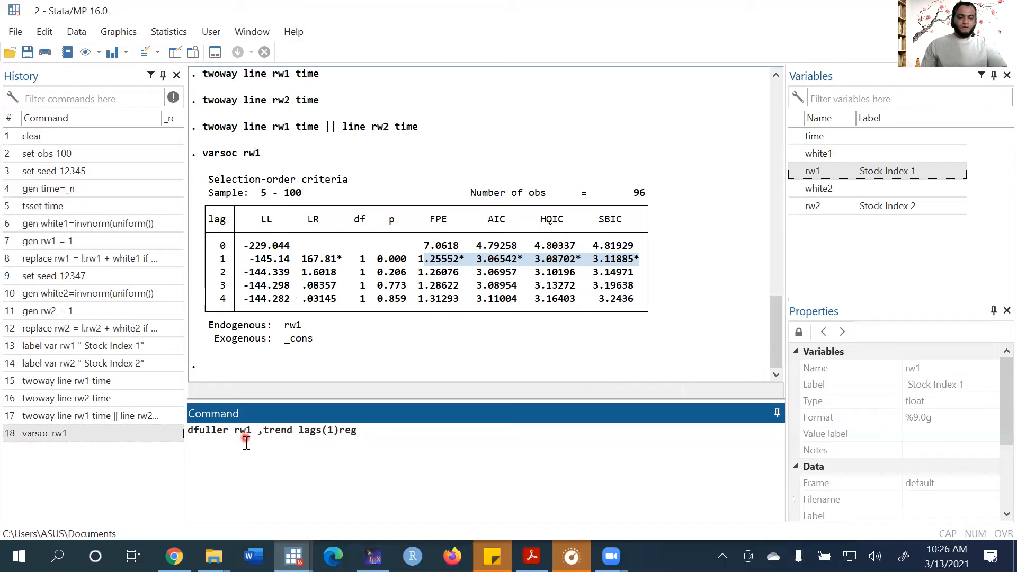
pyautogui.click(296, 442)
pyautogui.click(324, 440)
pyautogui.press('Return')
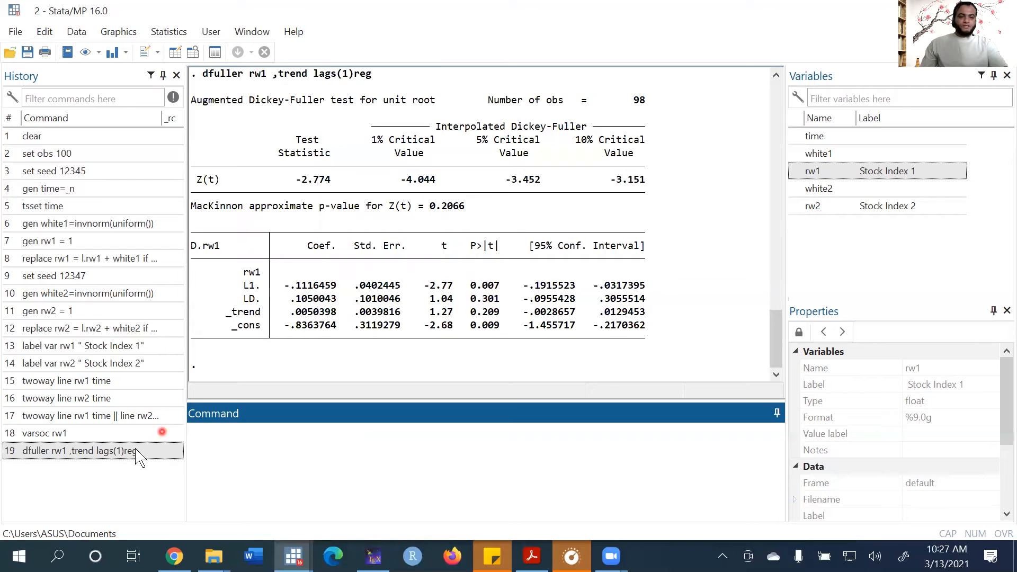
# Step: Rerun the lag-order selection for rw2 with varsoc rw2 and highlight the lag 1 row of the results
pyautogui.click(53, 433)
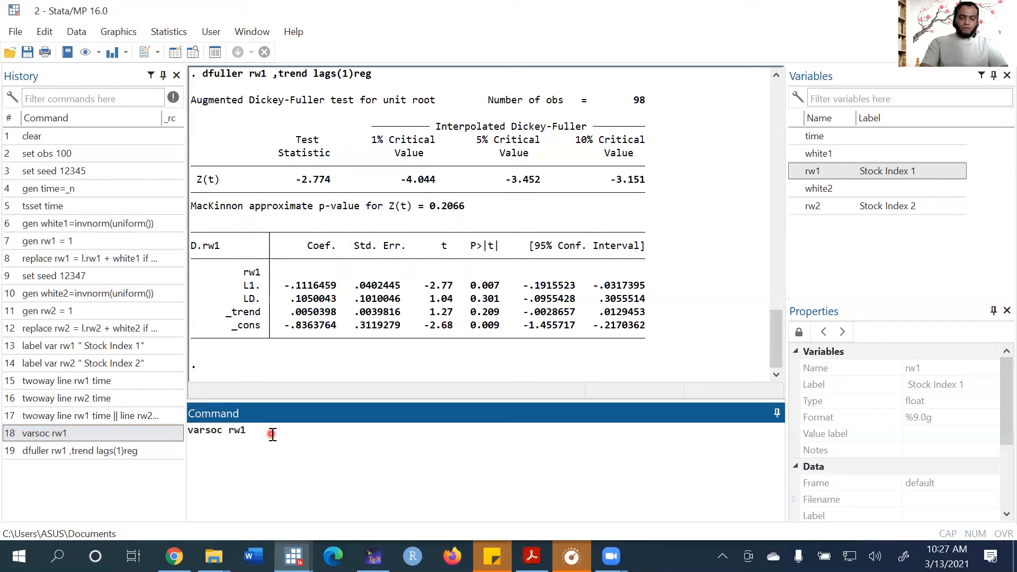
pyautogui.write('2')
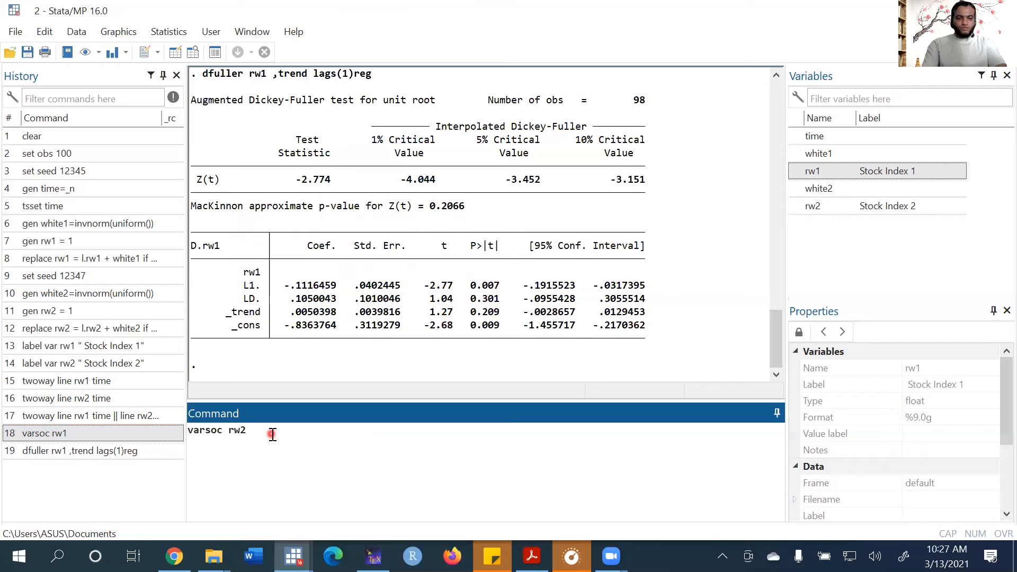
pyautogui.press('Return')
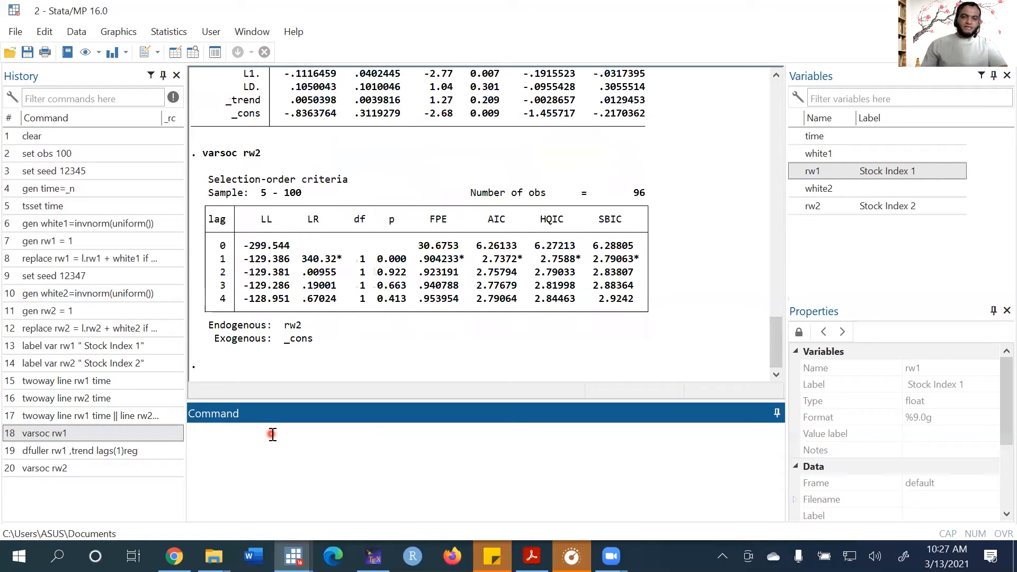
pyautogui.moveTo(233, 263); pyautogui.dragTo(625, 260)
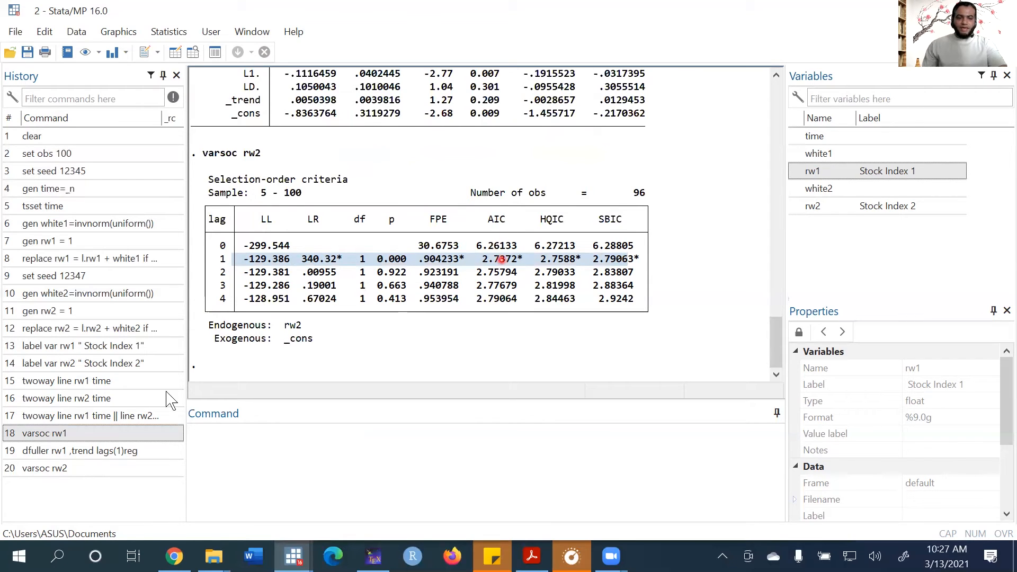
# Step: Reuse the earlier Dickey-Fuller command for rw2 with a trend, one lag and the regression table: dfuller rw2 ,trend lags(1)reg
pyautogui.click(67, 433)
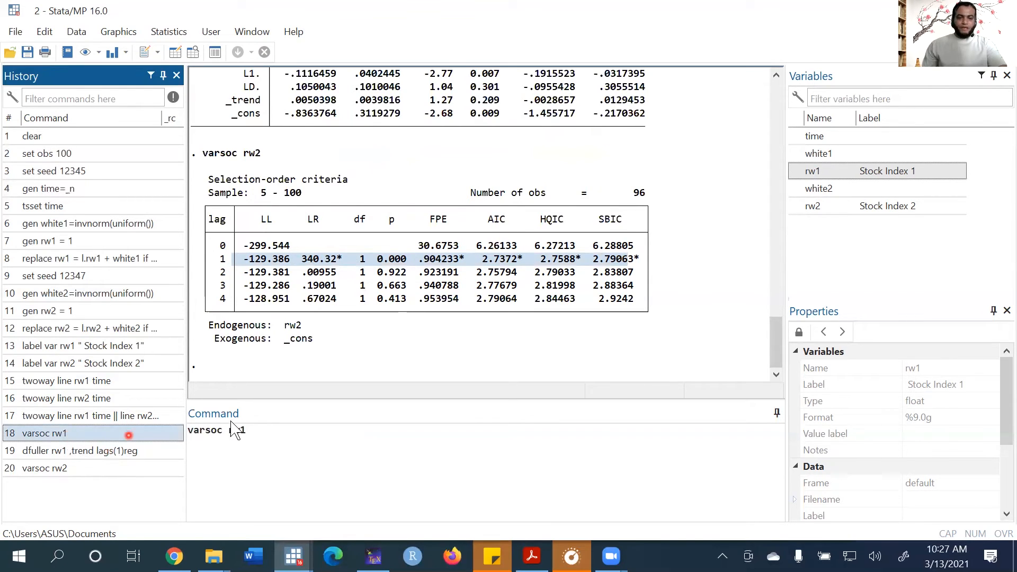
pyautogui.click(267, 430)
pyautogui.click(109, 452)
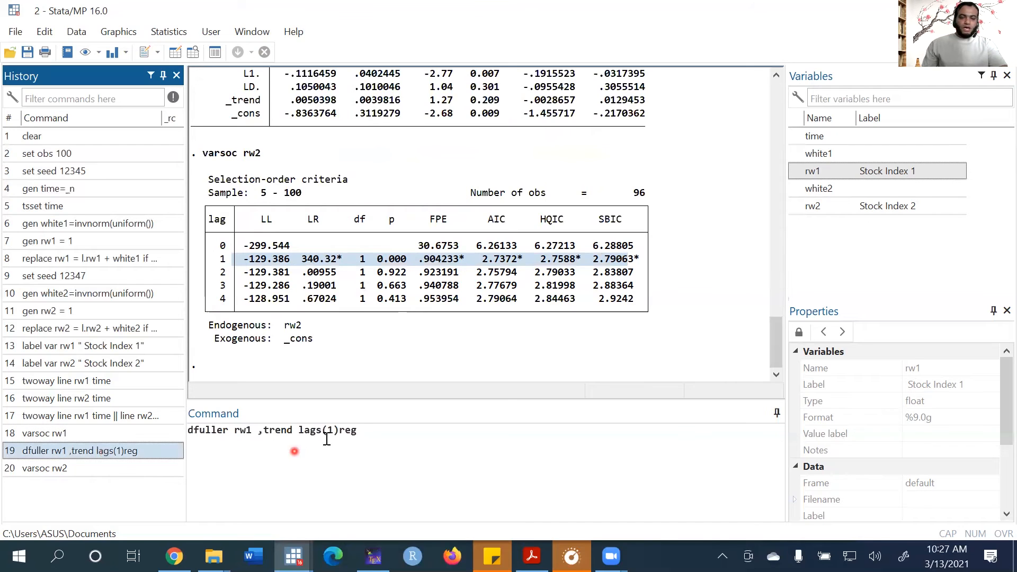
pyautogui.click(247, 429)
pyautogui.press('Delete')
pyautogui.write('2')
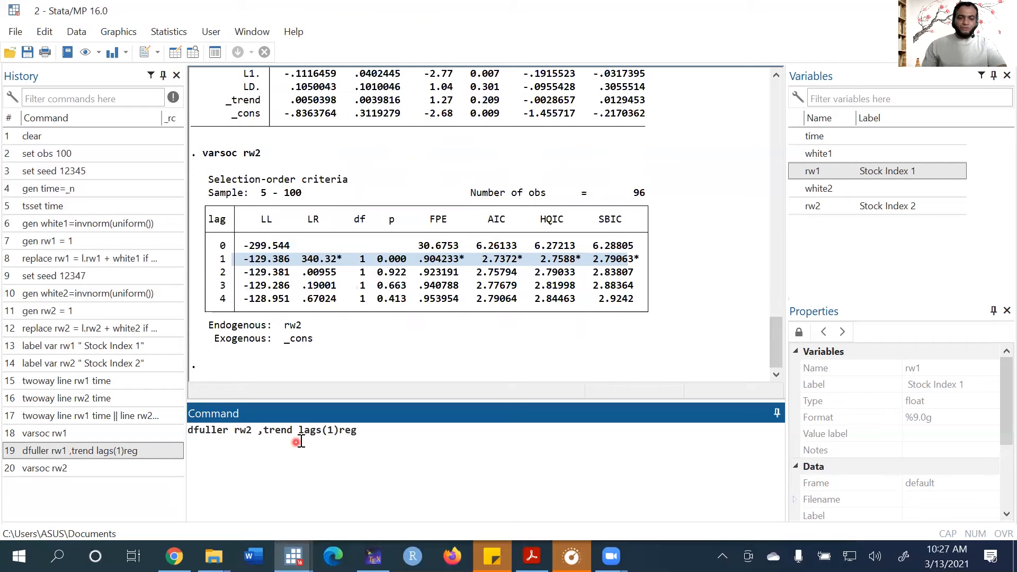
pyautogui.press('Return')
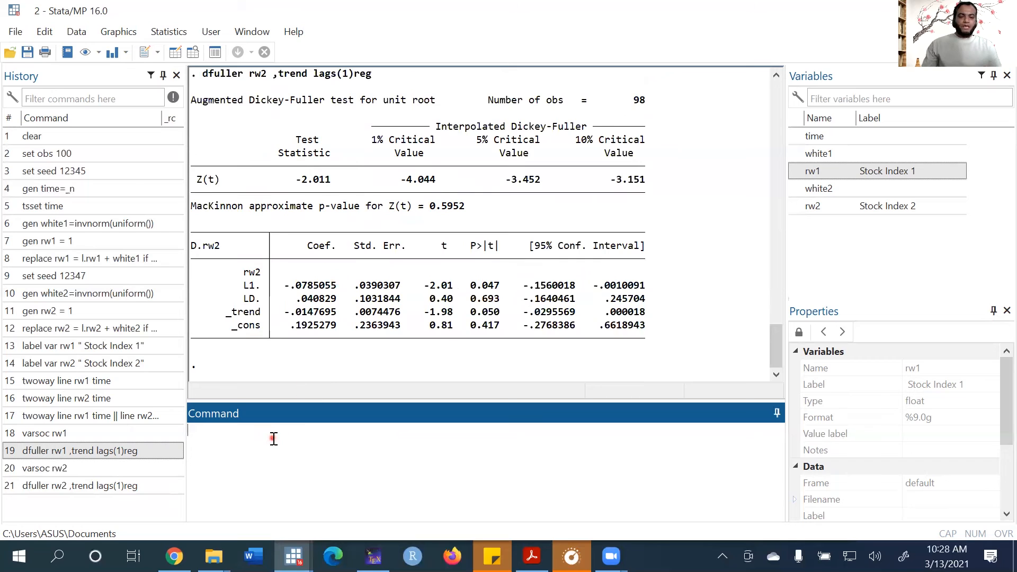
# Step: Regress rw1 on rw2 with reg rw1 rw2 and highlight the rw2 coefficient and its p-value in the results
pyautogui.write('eg')
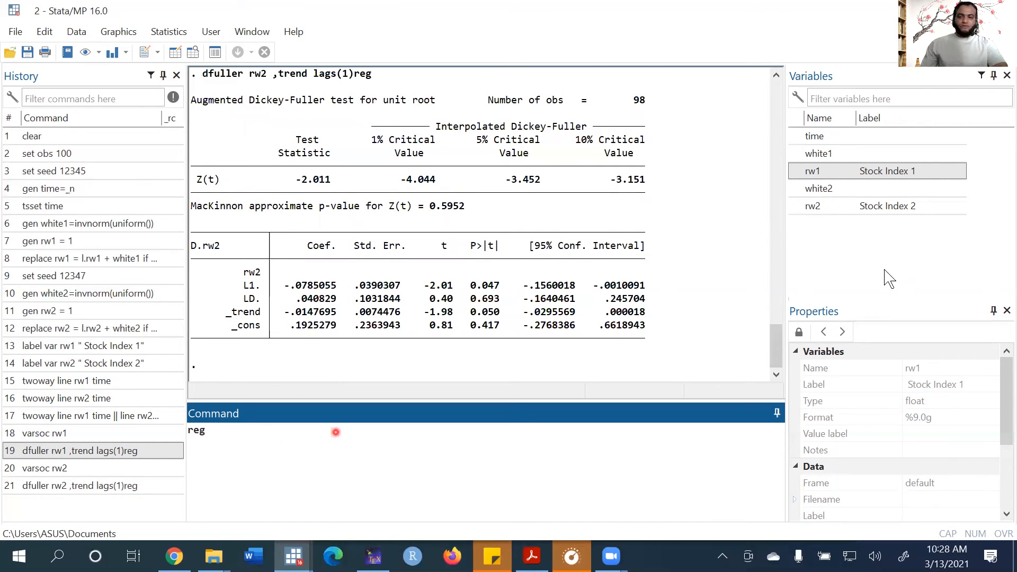
pyautogui.doubleClick(797, 172)
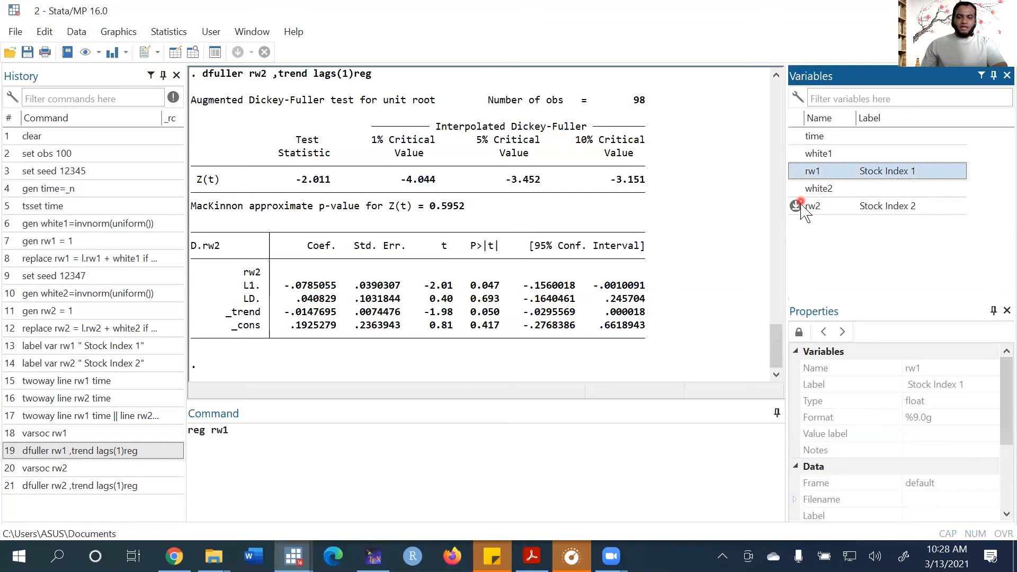
pyautogui.doubleClick(799, 205)
pyautogui.click(352, 436)
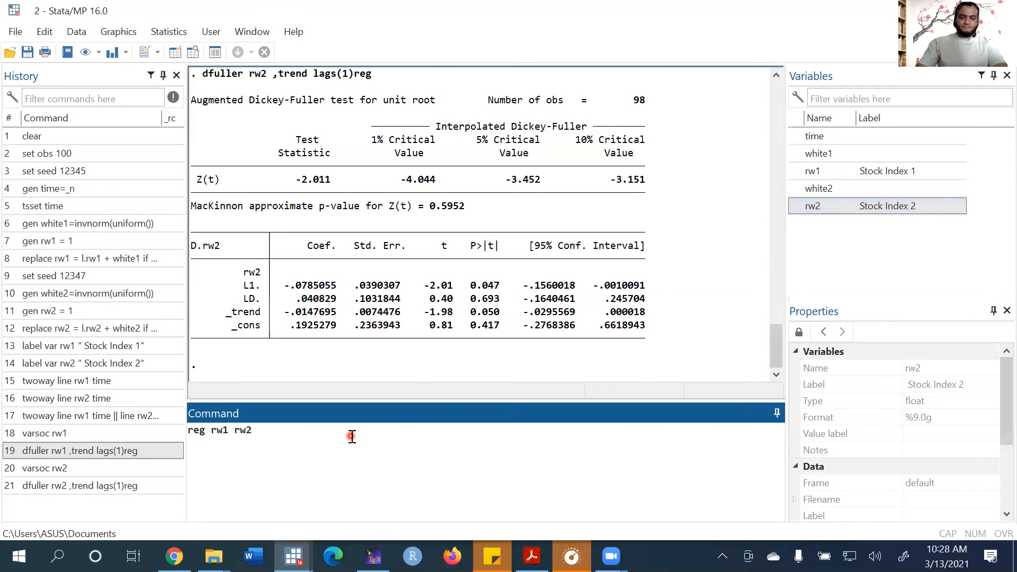
pyautogui.press('Return')
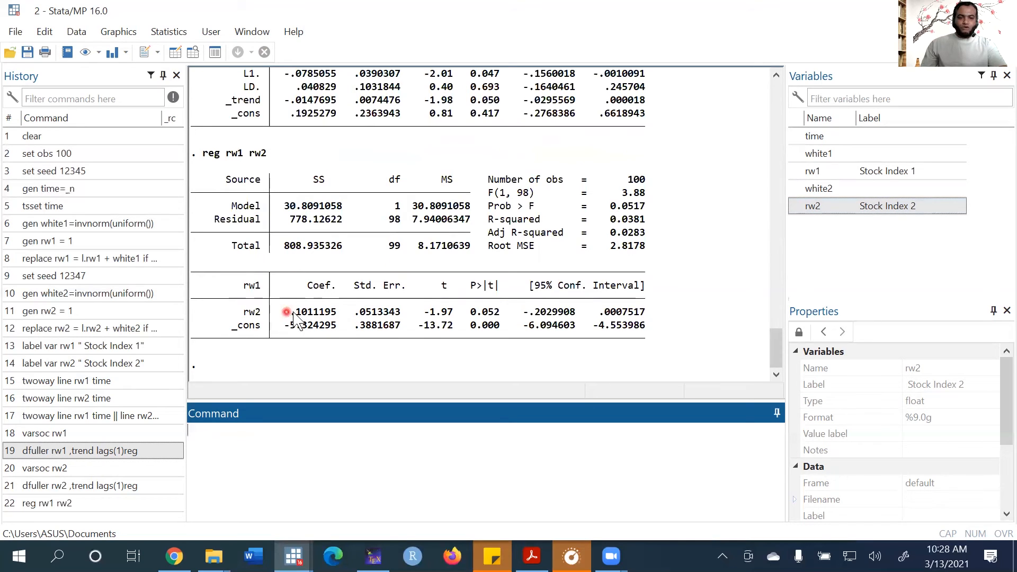
pyautogui.moveTo(286, 312); pyautogui.dragTo(334, 318)
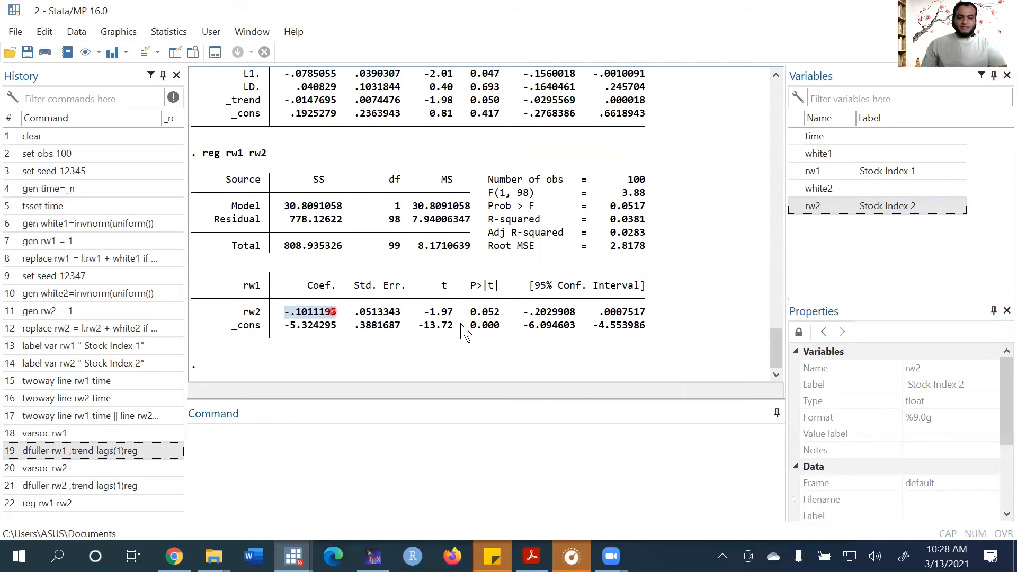
pyautogui.moveTo(470, 312); pyautogui.dragTo(504, 318)
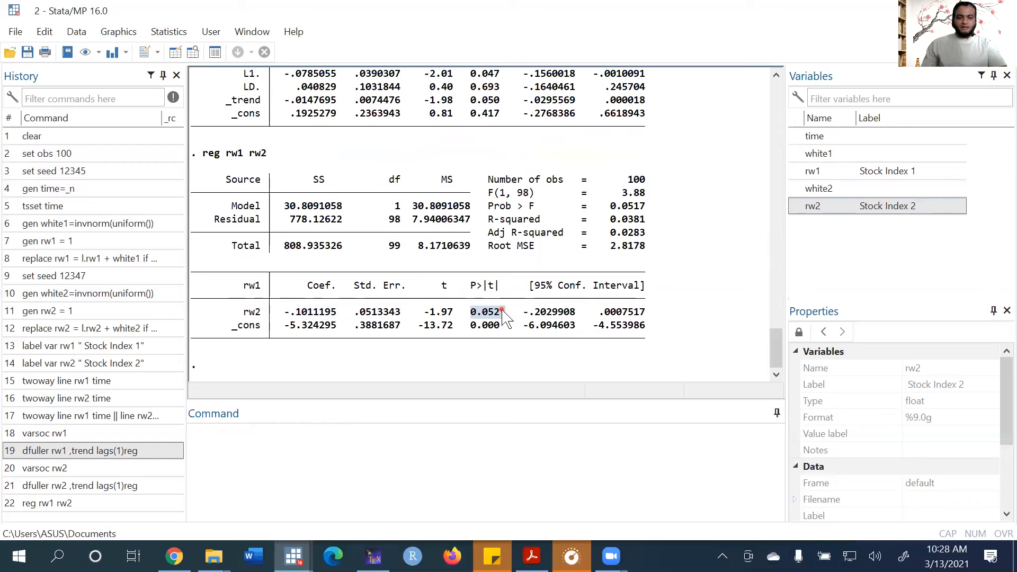
# Step: Rerun the earlier combined plot command twoway line rw1 time || line rw2 time, and minimize the resulting graph window
pyautogui.click(113, 415)
pyautogui.click(255, 469)
pyautogui.press('Return')
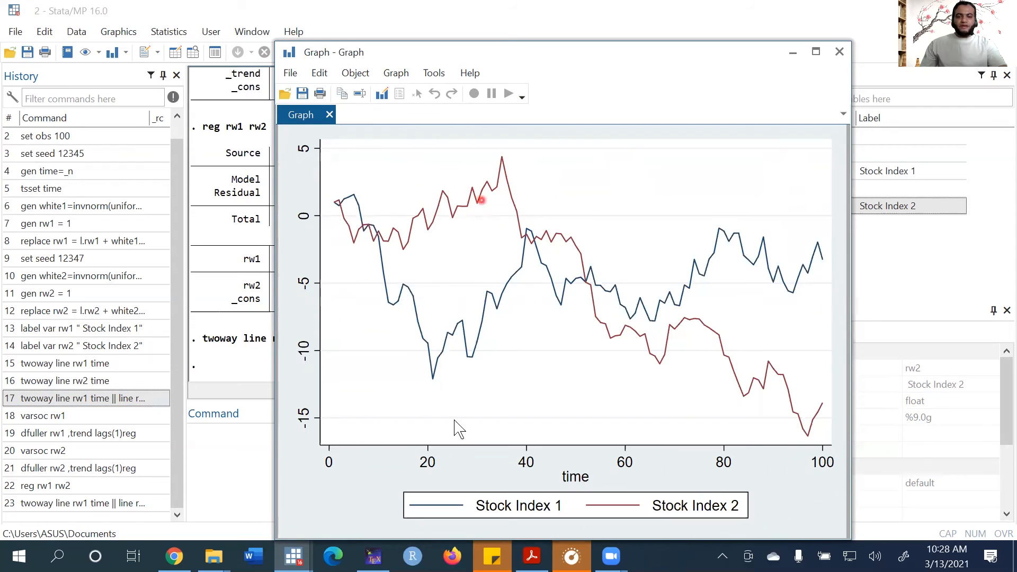
pyautogui.click(793, 52)
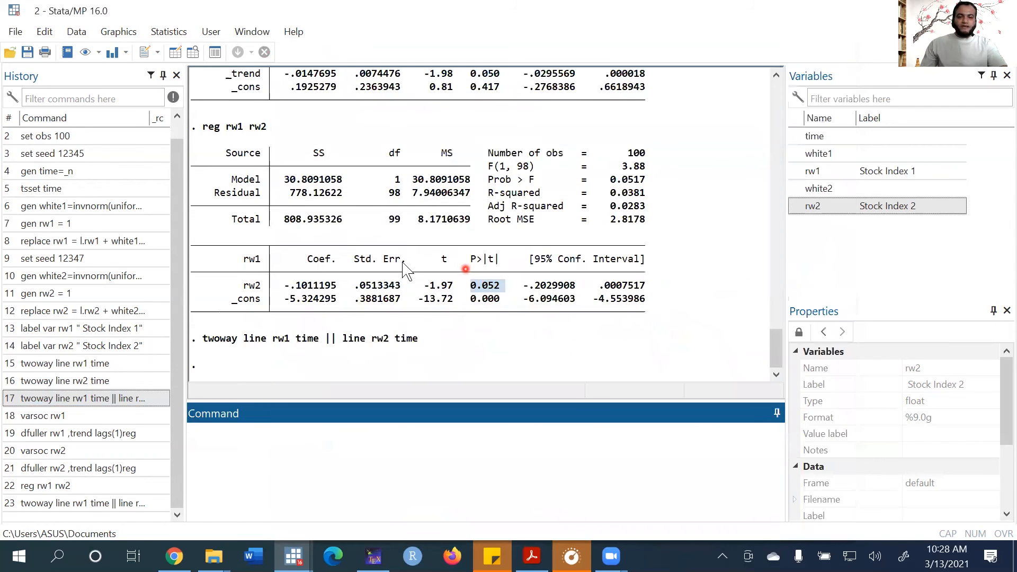